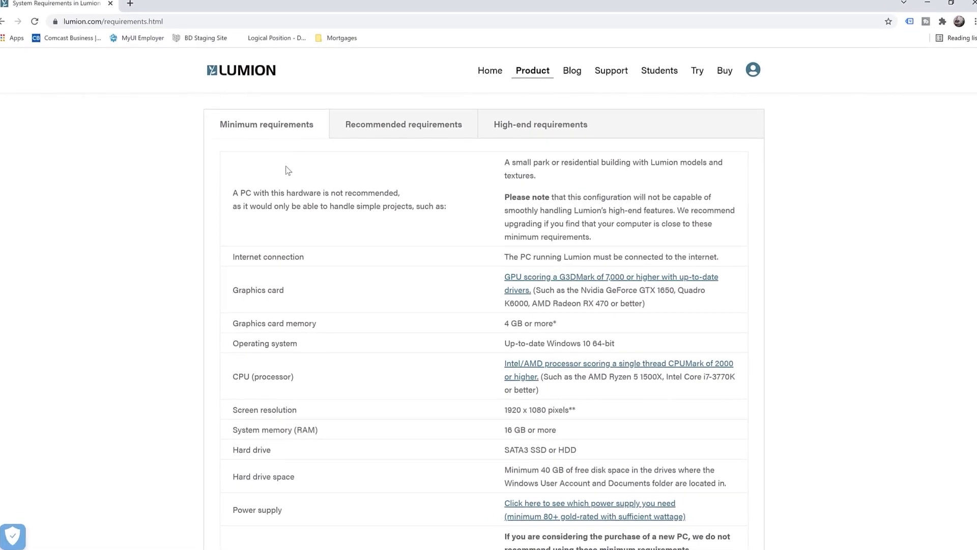
Compare the Recommended and High-end hardware requirement tabs on the Lumion website
left_click(432, 132)
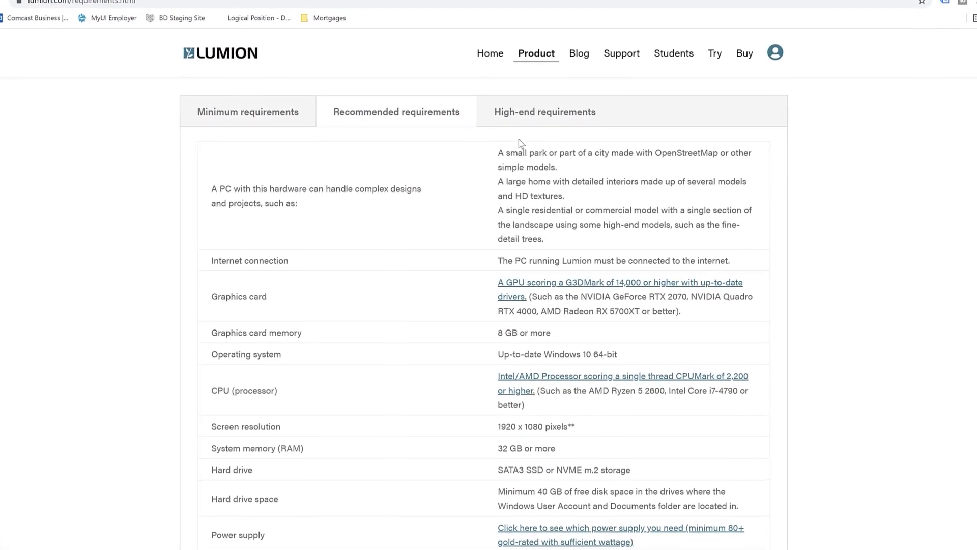
left_click(615, 116)
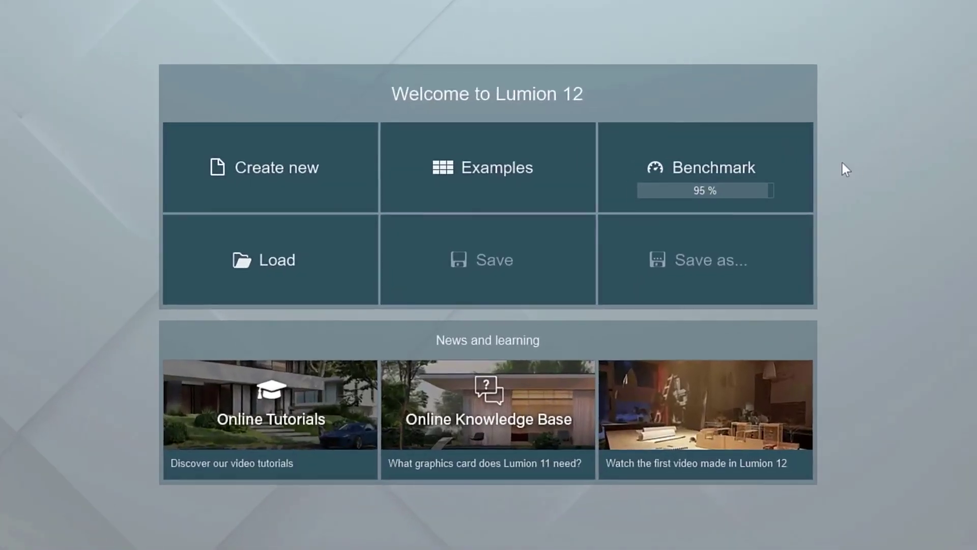
left_click(788, 160)
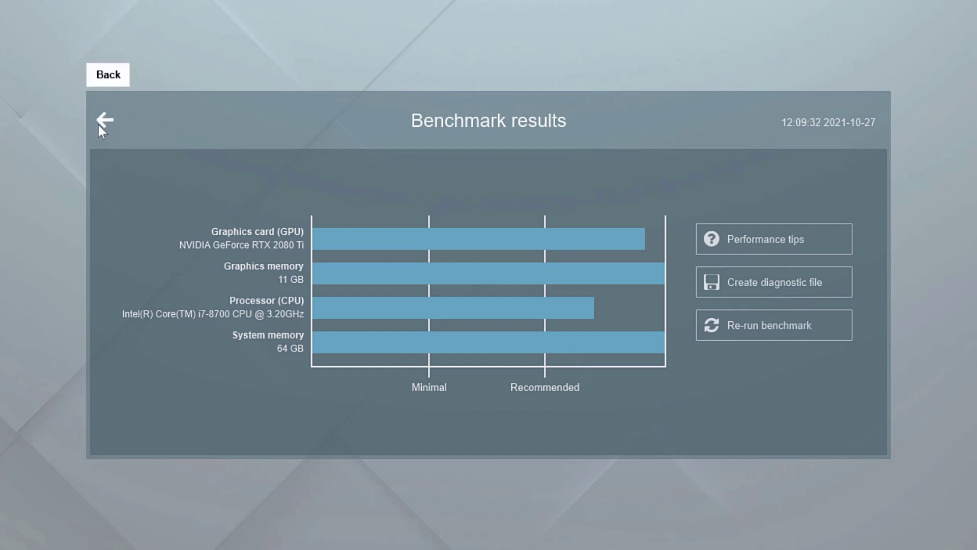
left_click(100, 126)
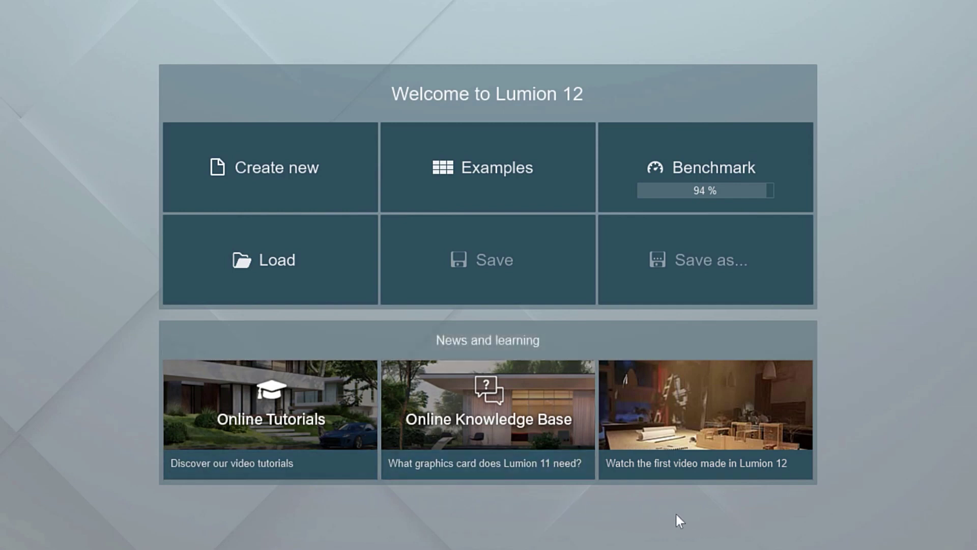
left_click(758, 453)
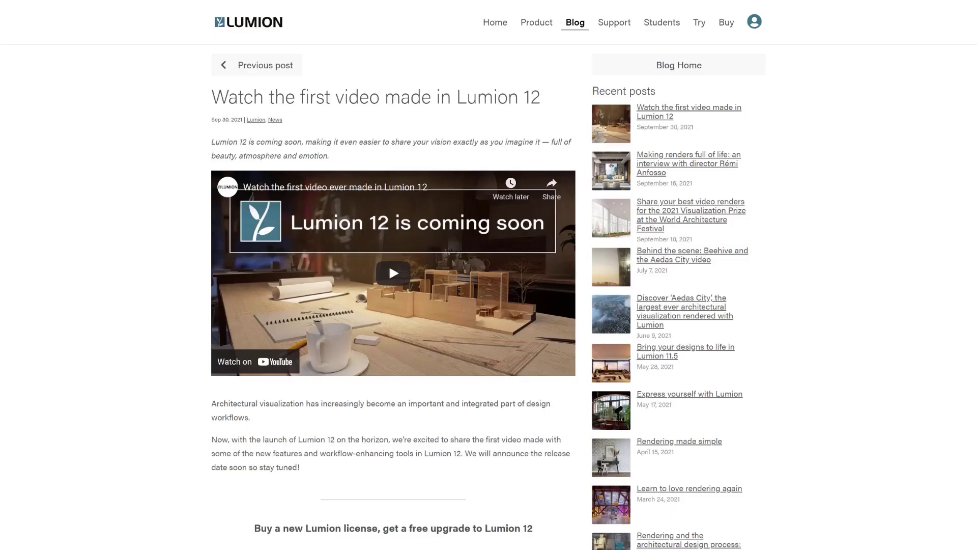
scroll(489, 275, "down", 5)
scroll(488, 275, "down", 5)
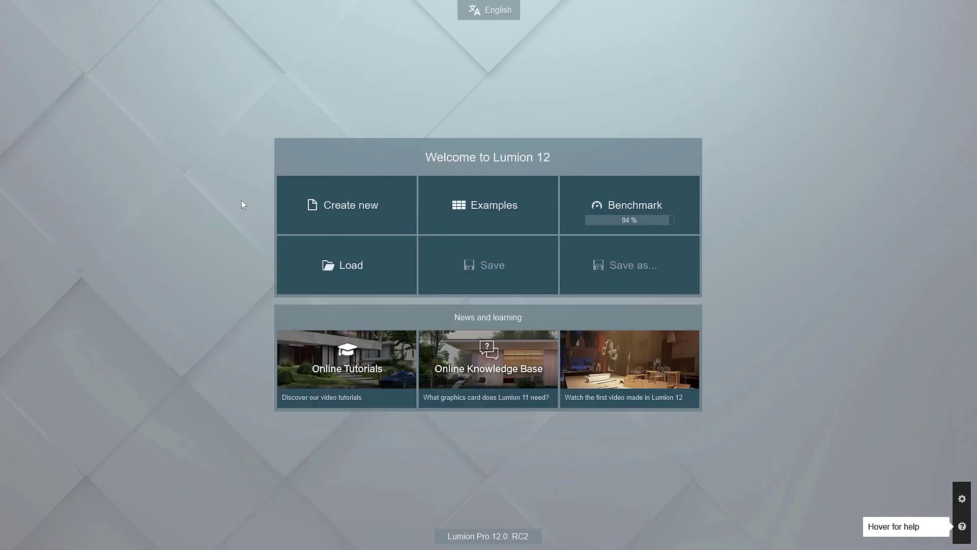
left_click(300, 204)
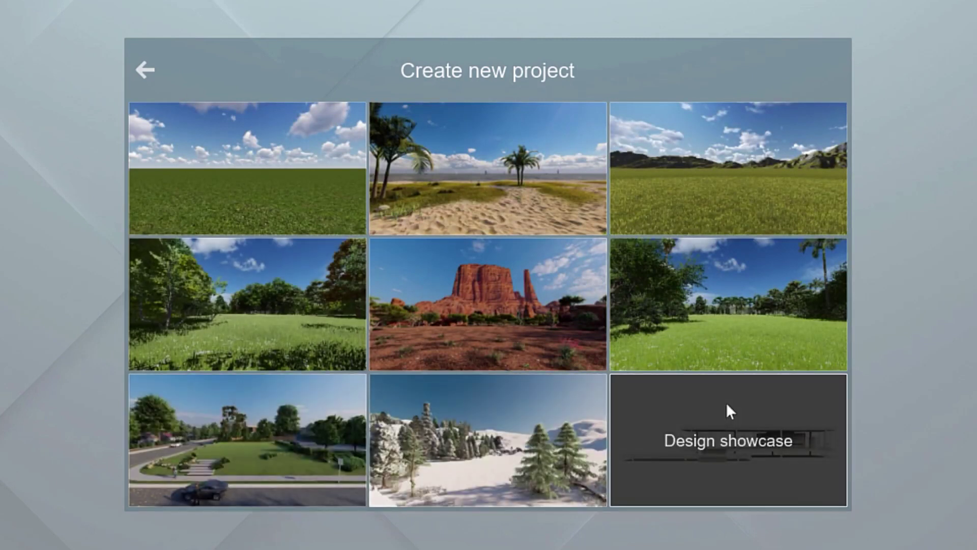
left_click(142, 69)
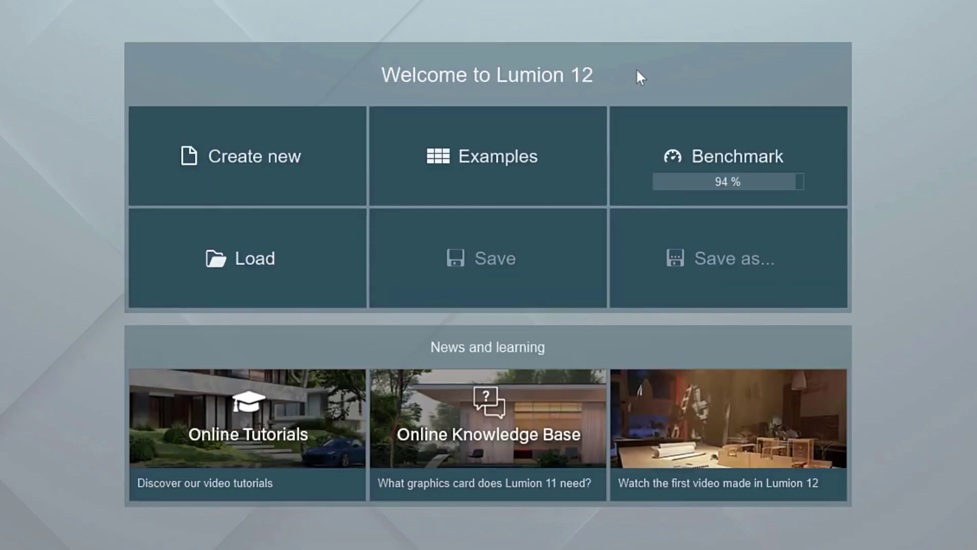
left_click(570, 145)
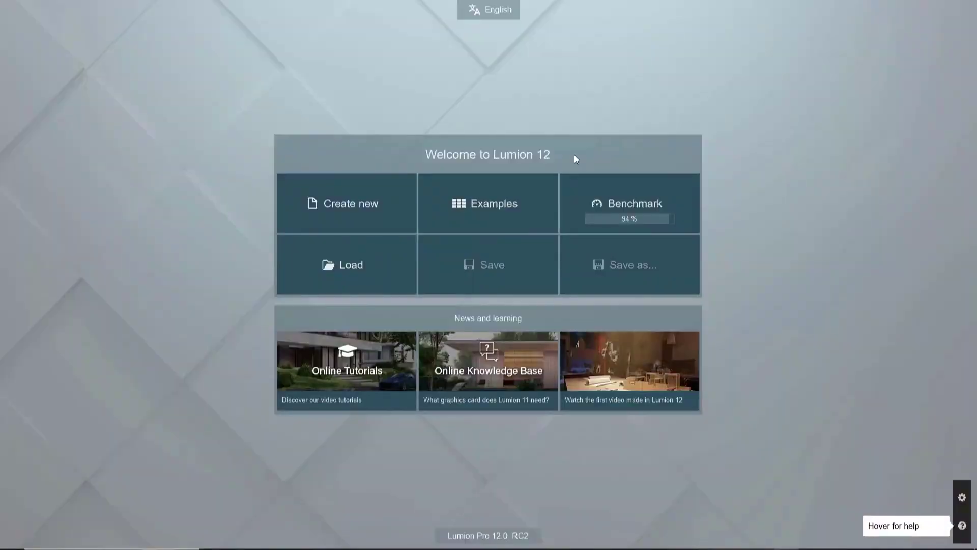
left_click(546, 191)
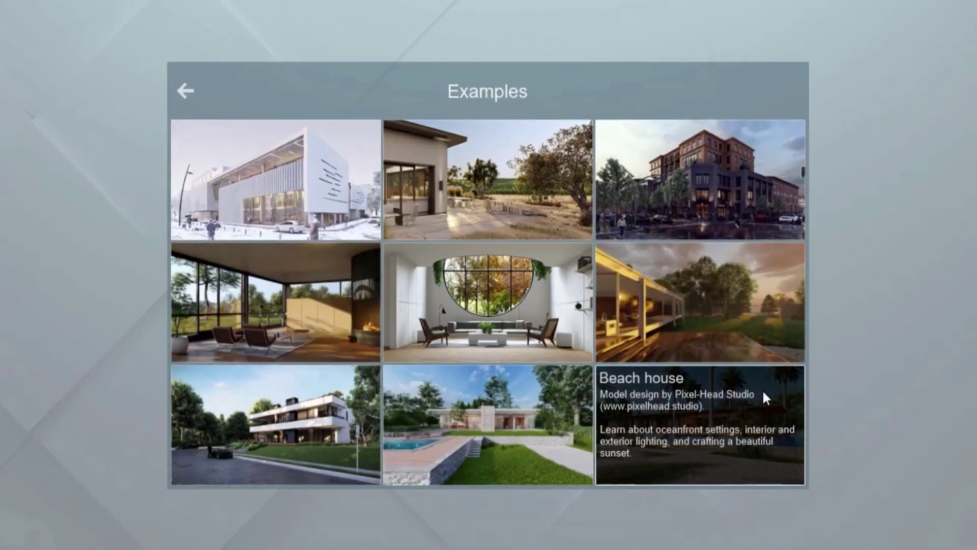
Load the Beach house example from the Examples gallery
left_click(753, 386)
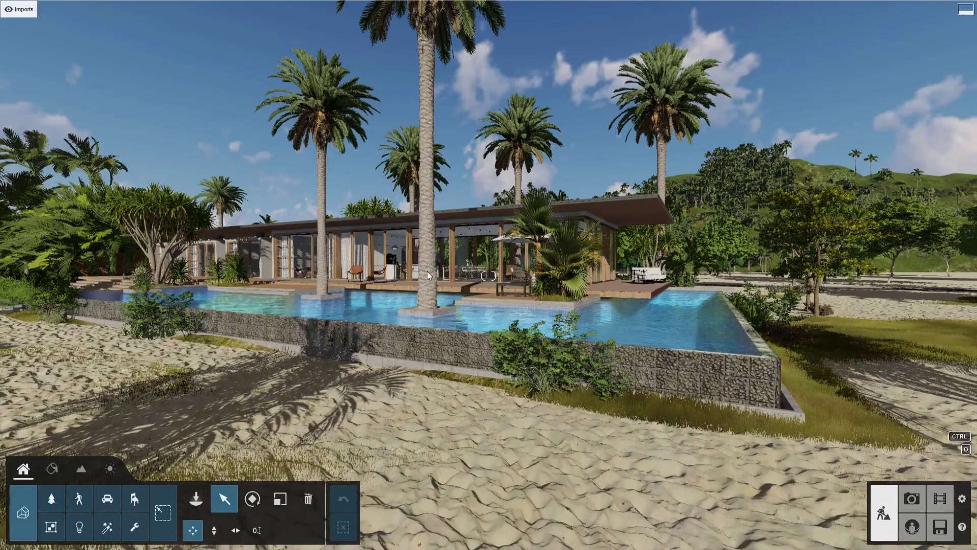
Fly the camera along the pool and deck, over the trees and beach edge, out to sea
key("w")
right_click_drag(426, 271, 357, 276)
key("w")
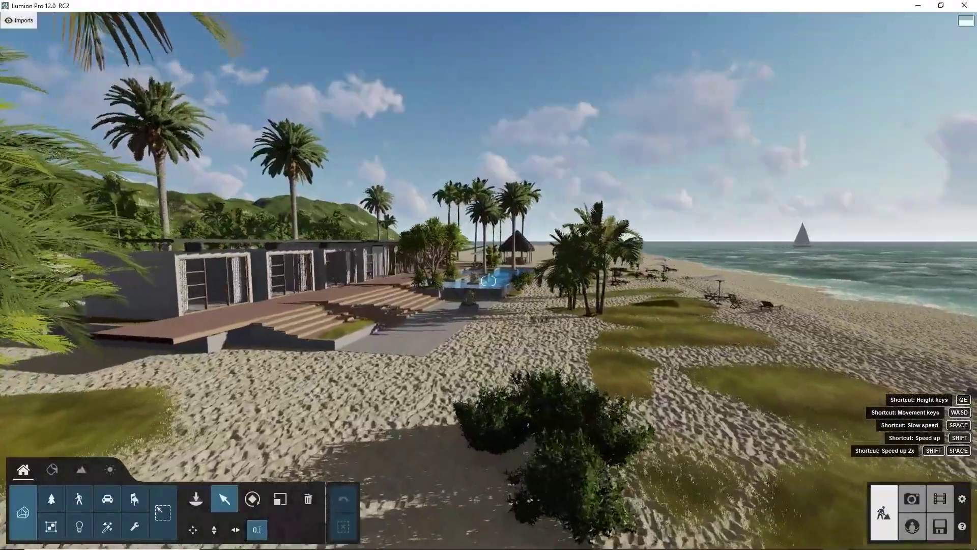
key("w")
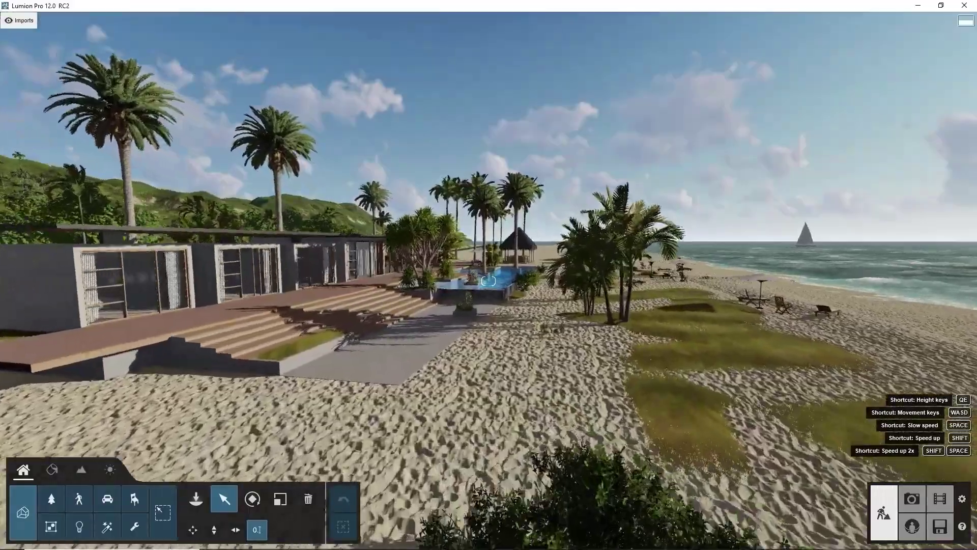
key("w")
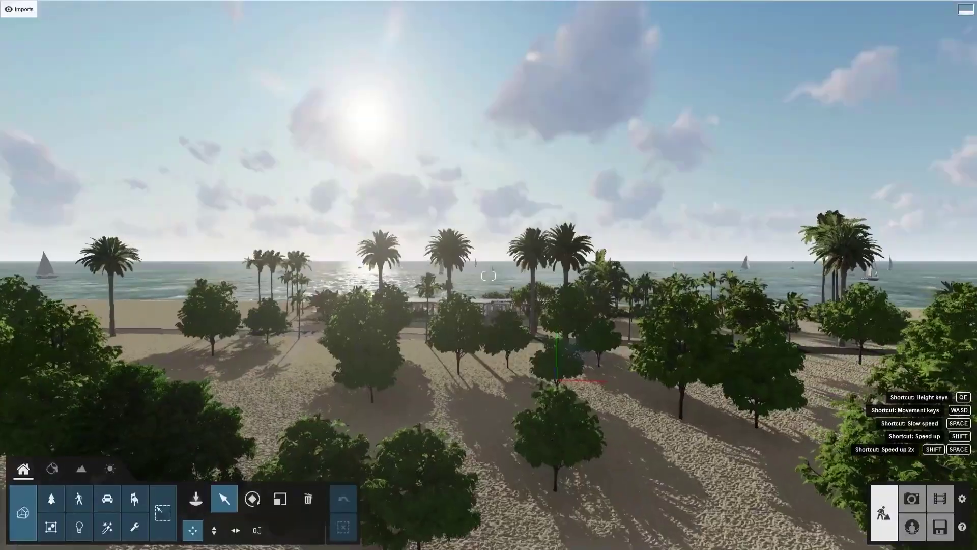
key("w")
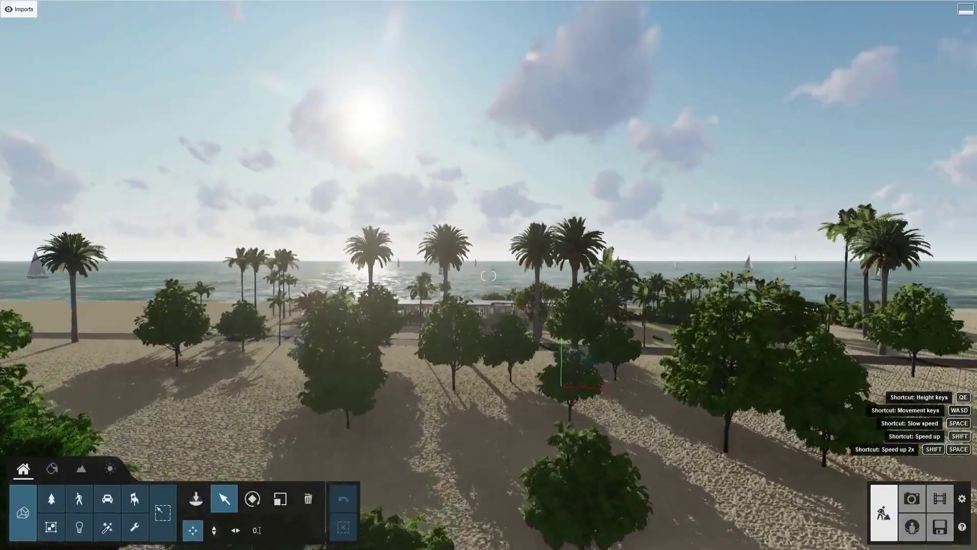
key("w")
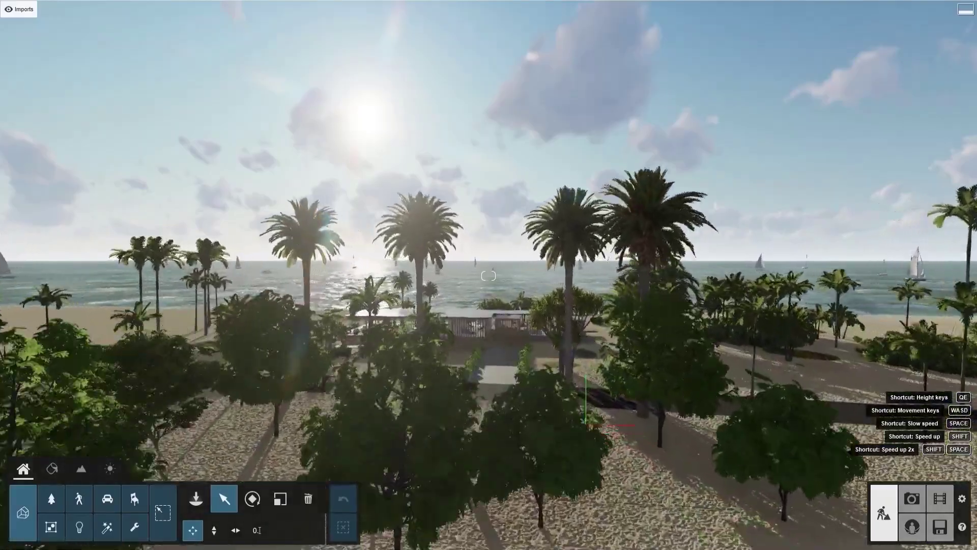
key("w")
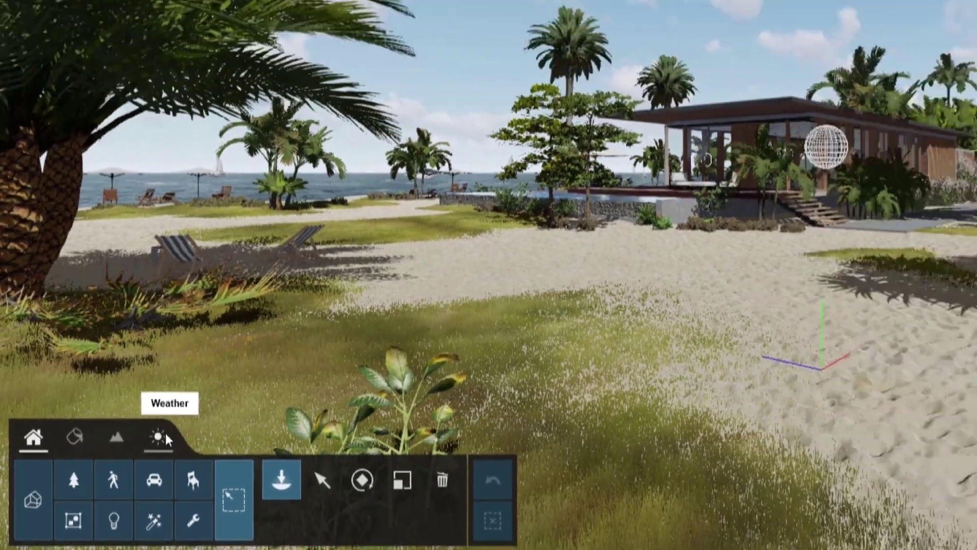
In the Weather controls, swing the sun east, lower its height, and raise Cloudiness
left_click(231, 395)
left_click_drag(109, 531, 143, 523)
mouse_move(174, 494)
left_mouse_down()
mouse_move(176, 527)
mouse_move(173, 493)
left_mouse_up()
left_click_drag(225, 524, 247, 523)
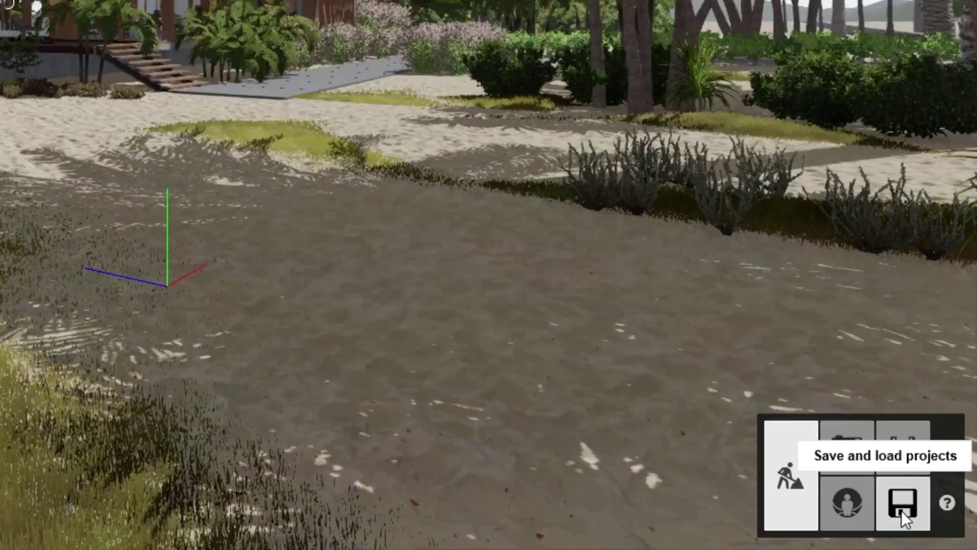
left_click(902, 511)
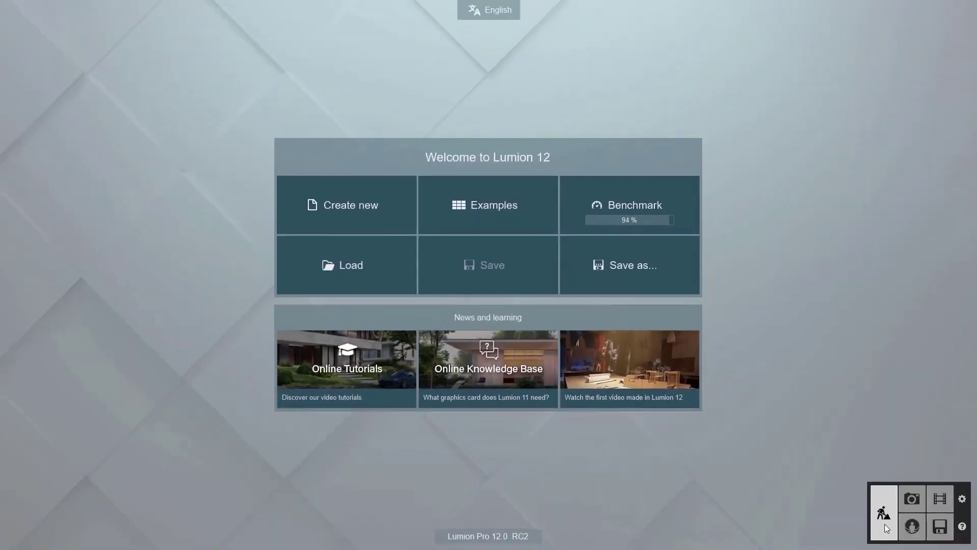
left_click(887, 529)
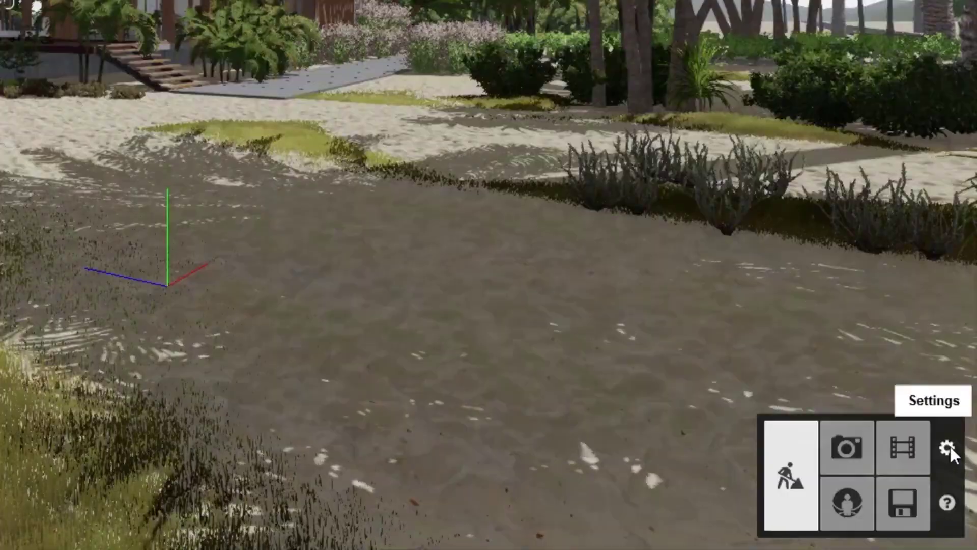
Set Lumion's editor resolution to 50%, then bring up the desktop context menu
left_click(962, 499)
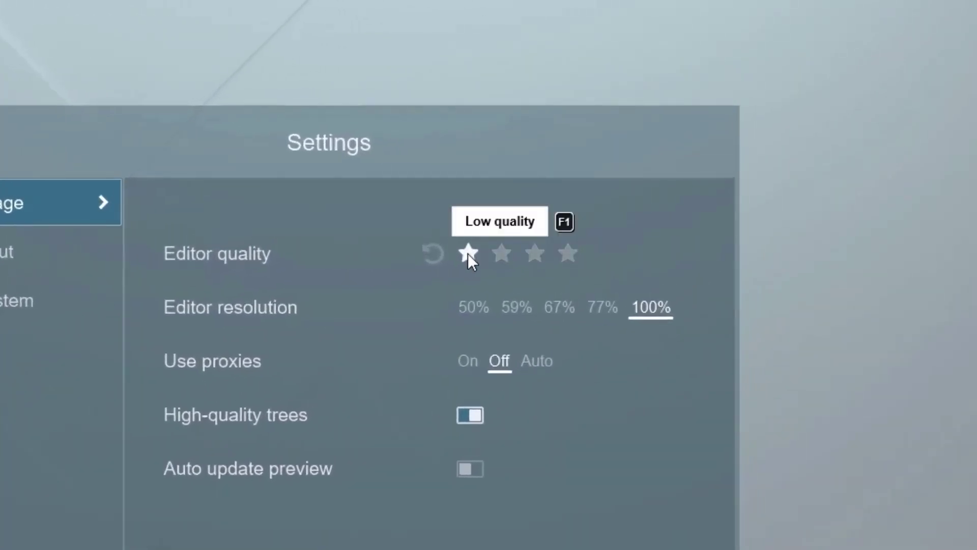
left_click(470, 305)
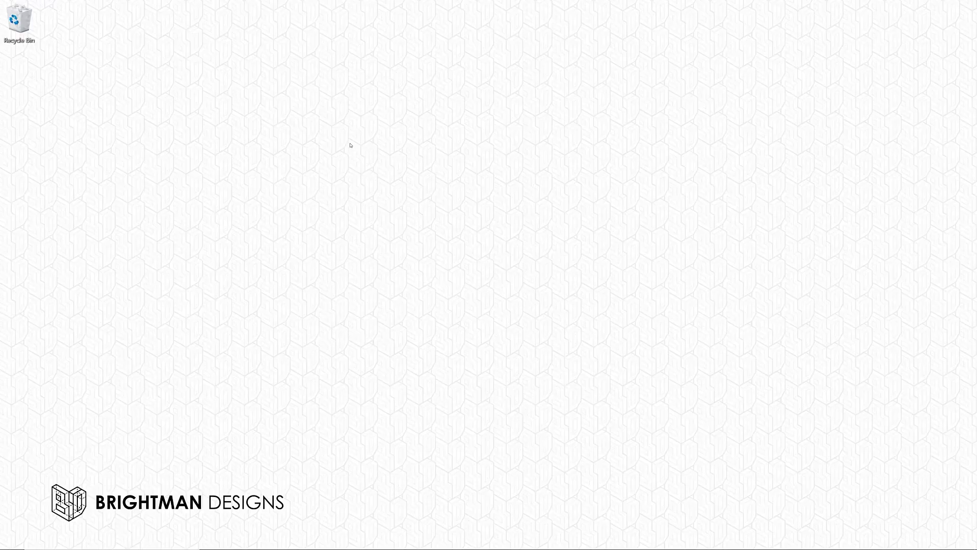
right_click(350, 145)
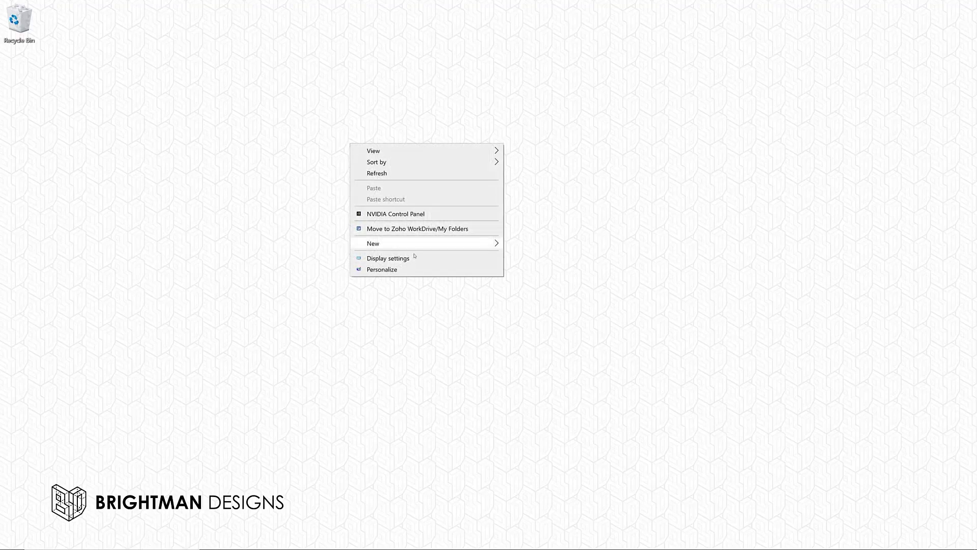
Open Windows Display settings and expand the Display resolution dropdown
left_click(388, 258)
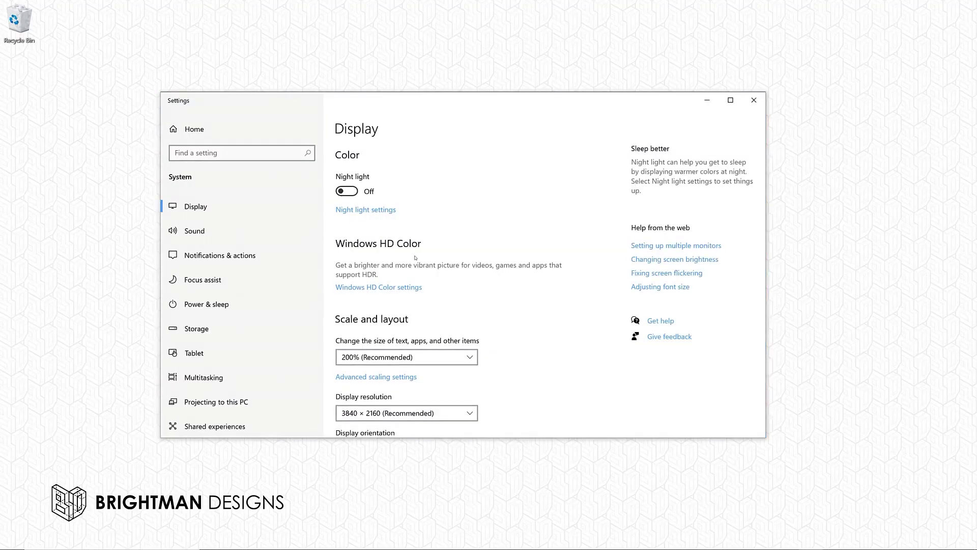
scroll(493, 373, "down", 5)
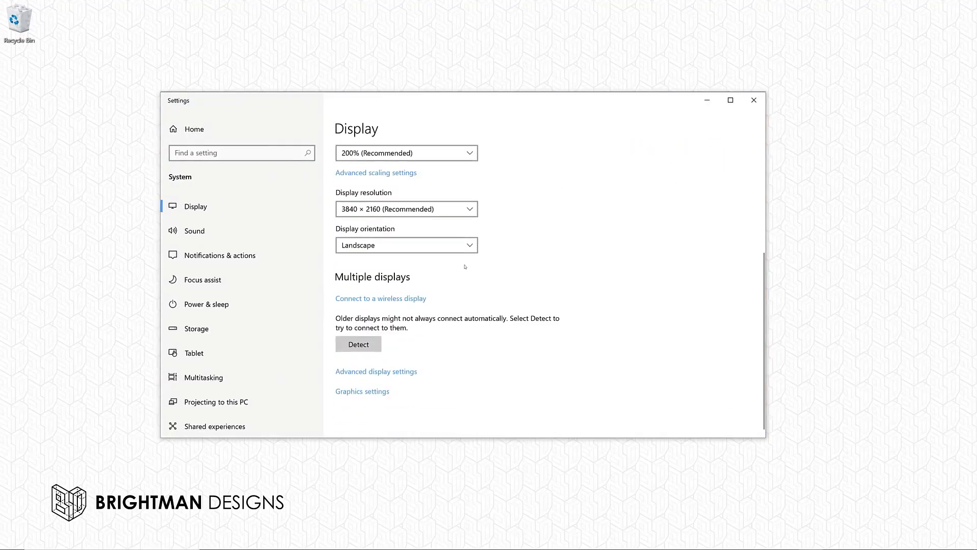
left_click(473, 212)
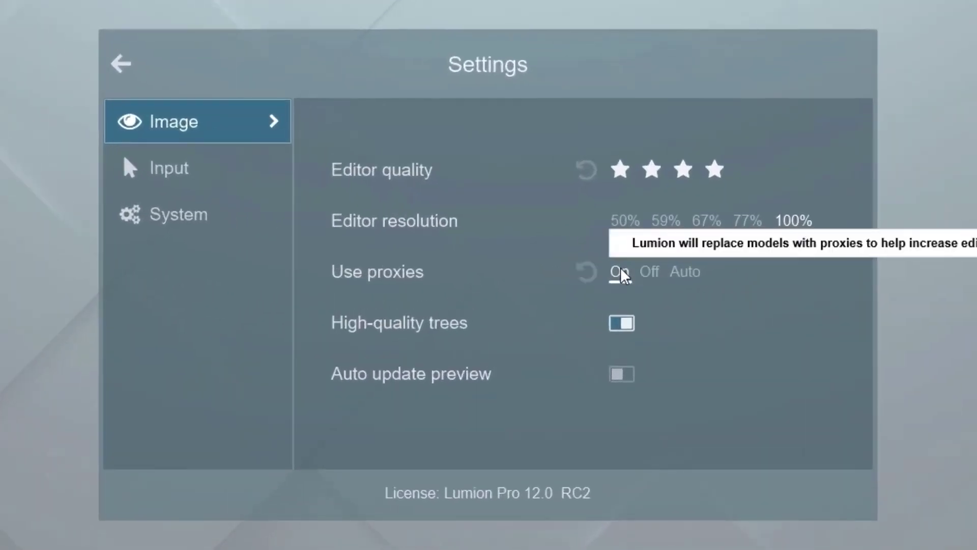
Browse the Input and System settings pages, then launch the Lumion tutorial
left_click(341, 222)
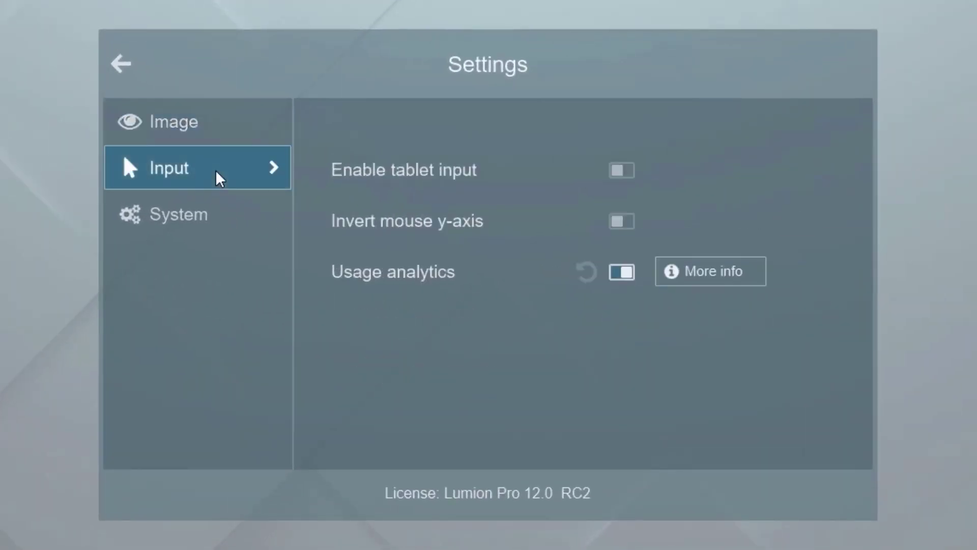
left_click(257, 217)
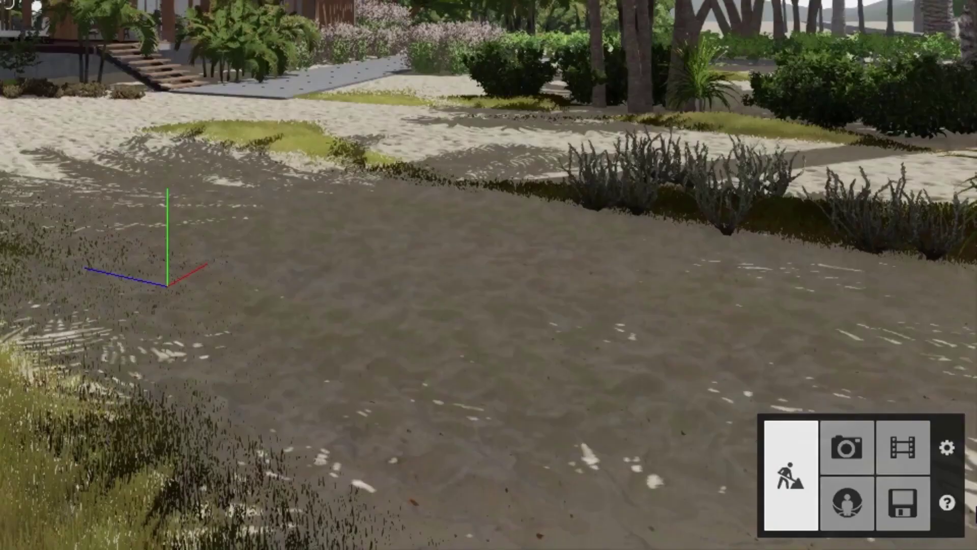
mouse_move(948, 504)
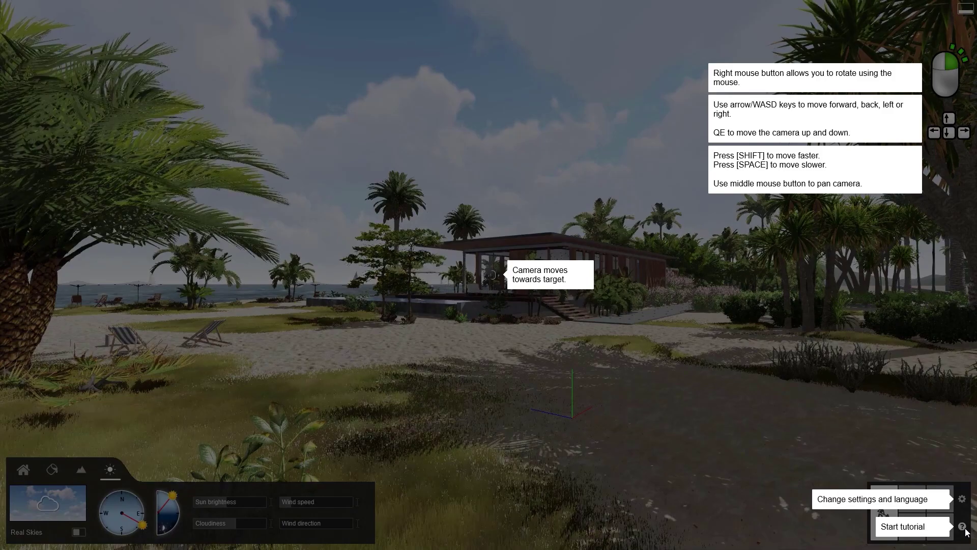
left_click(965, 530)
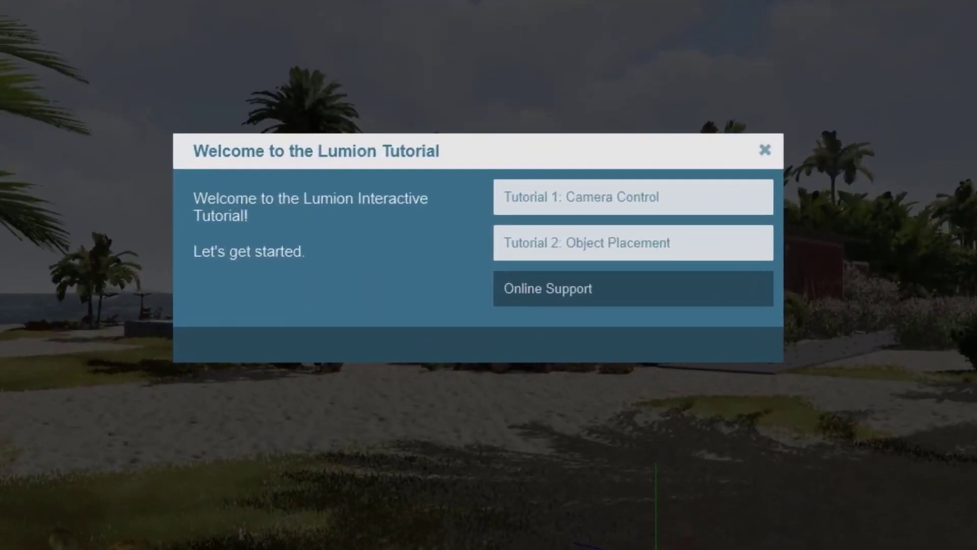